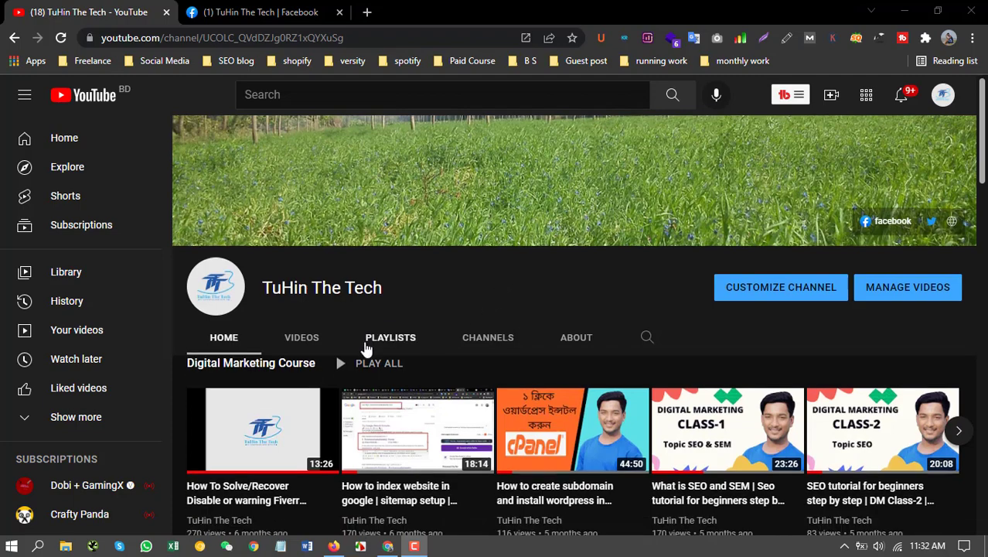
Step: Look through the video sections and playlists on the TuHin The Tech YouTube channel's home page
{"action": "scroll", "coordinate": [368, 348], "scroll_direction": "down", "scroll_amount": 3}
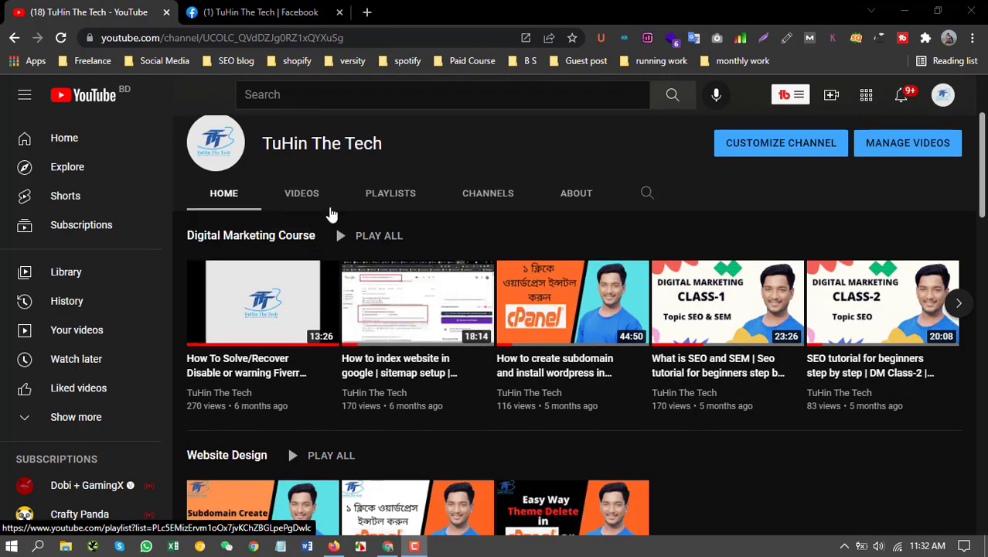
{"action": "scroll", "coordinate": [335, 225], "scroll_direction": "down", "scroll_amount": 5}
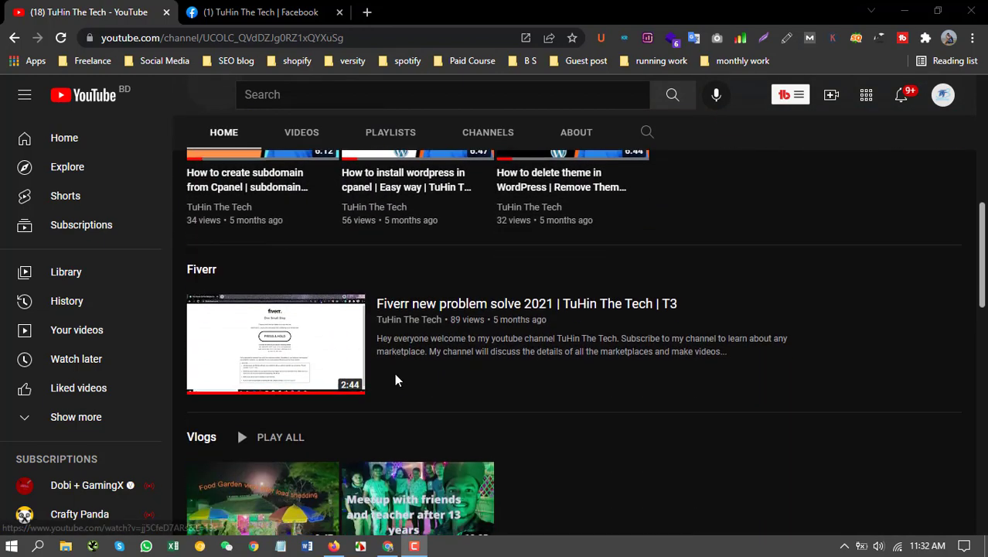
{"action": "scroll", "coordinate": [399, 373], "scroll_direction": "down", "scroll_amount": 10}
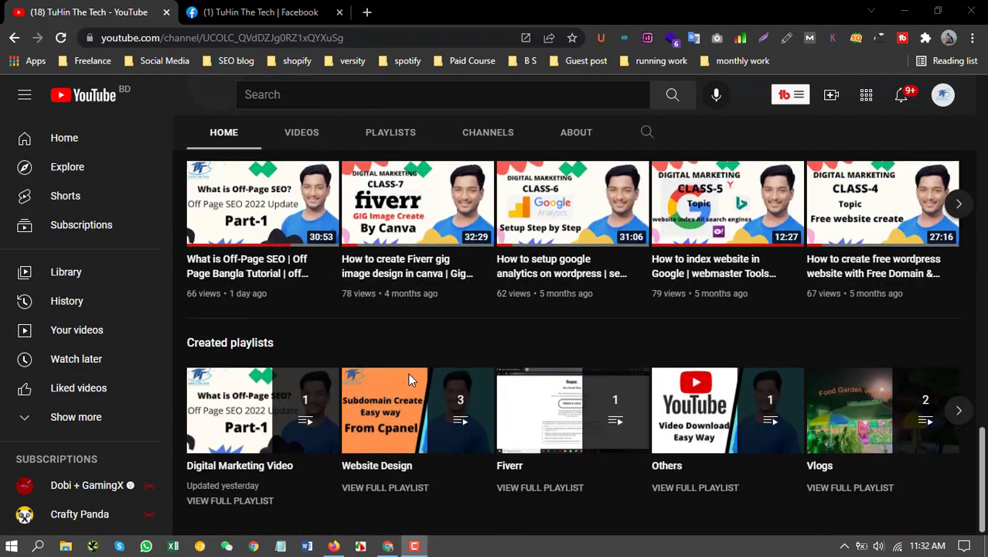
{"action": "scroll", "coordinate": [408, 373], "scroll_direction": "up", "scroll_amount": 2}
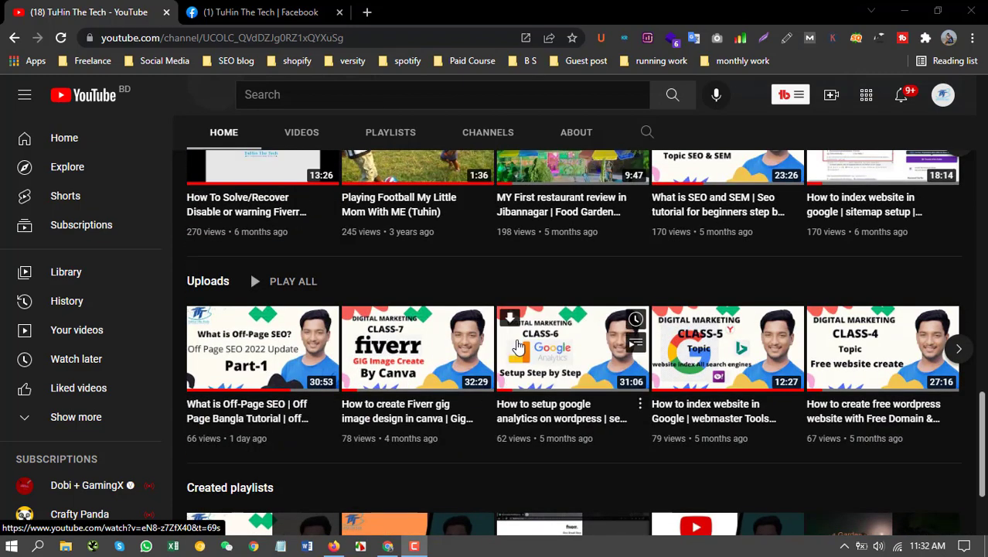
{"action": "scroll", "coordinate": [723, 383], "scroll_direction": "up", "scroll_amount": 2}
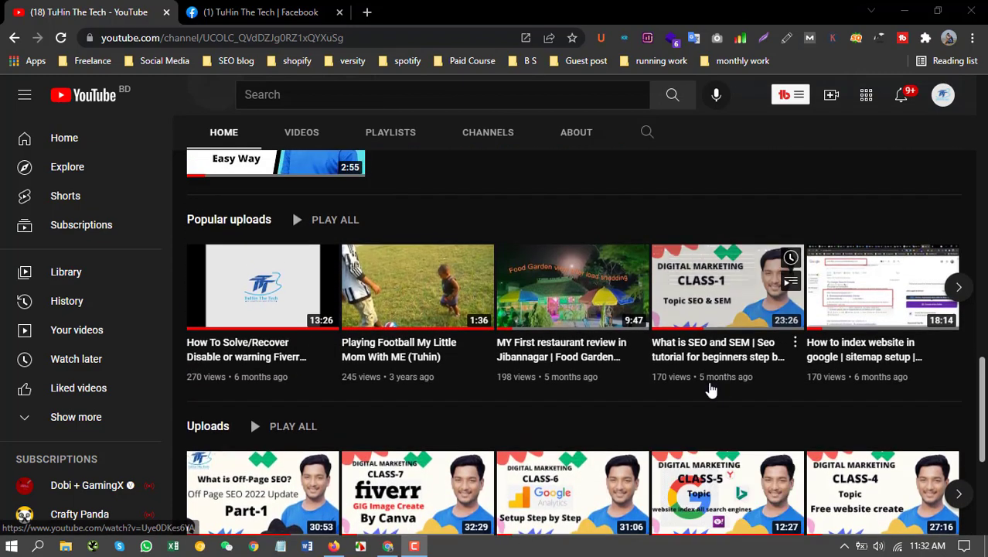
{"action": "scroll", "coordinate": [711, 390], "scroll_direction": "up", "scroll_amount": 10}
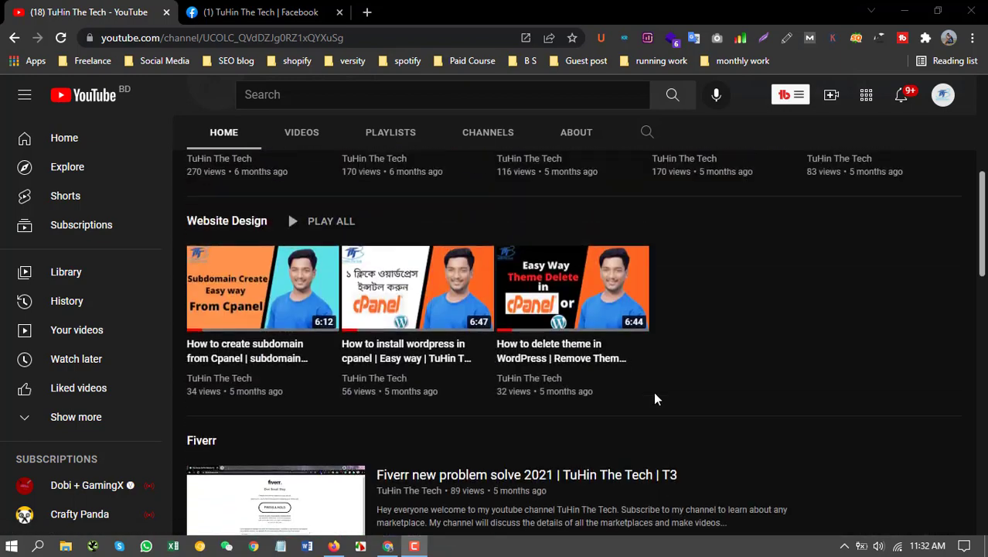
{"action": "scroll", "coordinate": [654, 397], "scroll_direction": "up", "scroll_amount": 4}
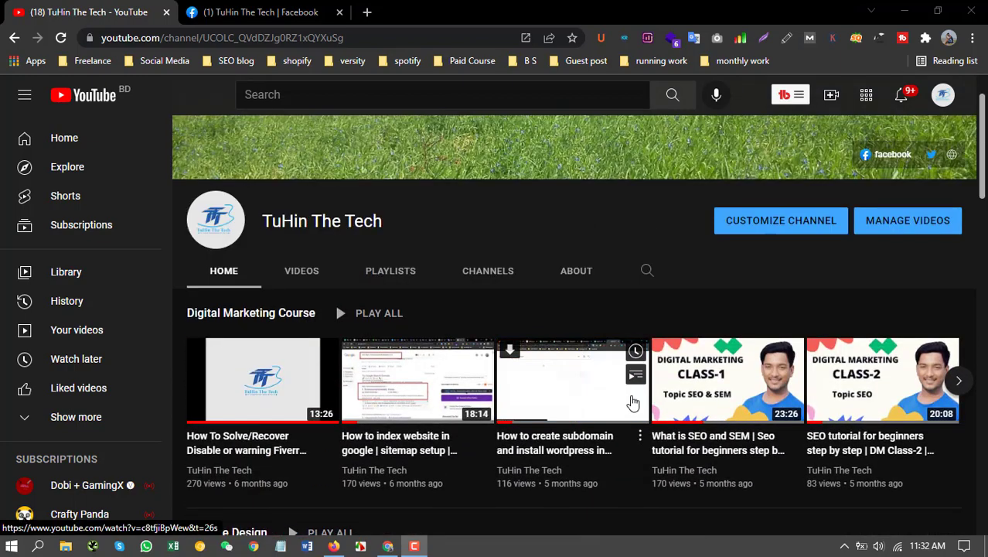
{"action": "left_click", "coordinate": [957, 382]}
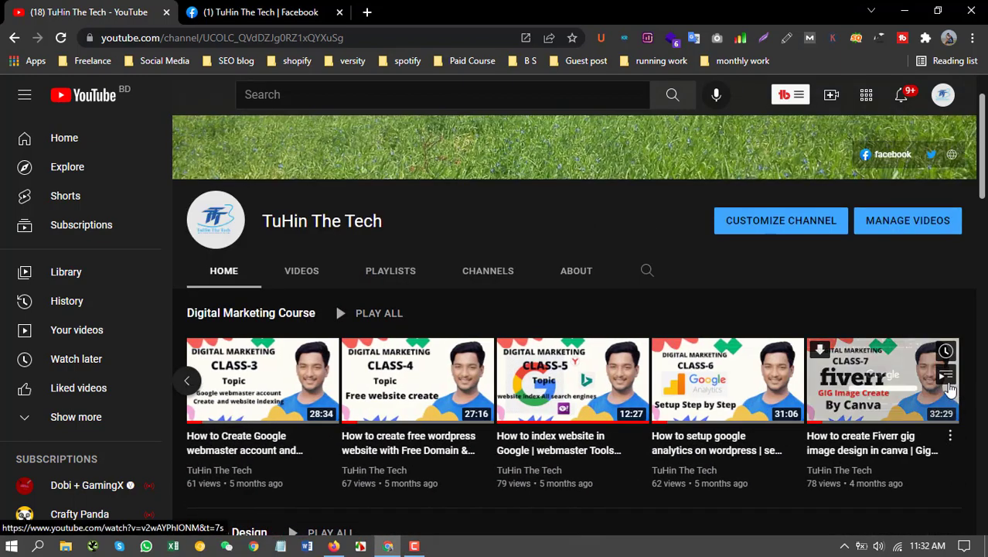
{"action": "scroll", "coordinate": [534, 363], "scroll_direction": "up", "scroll_amount": 1}
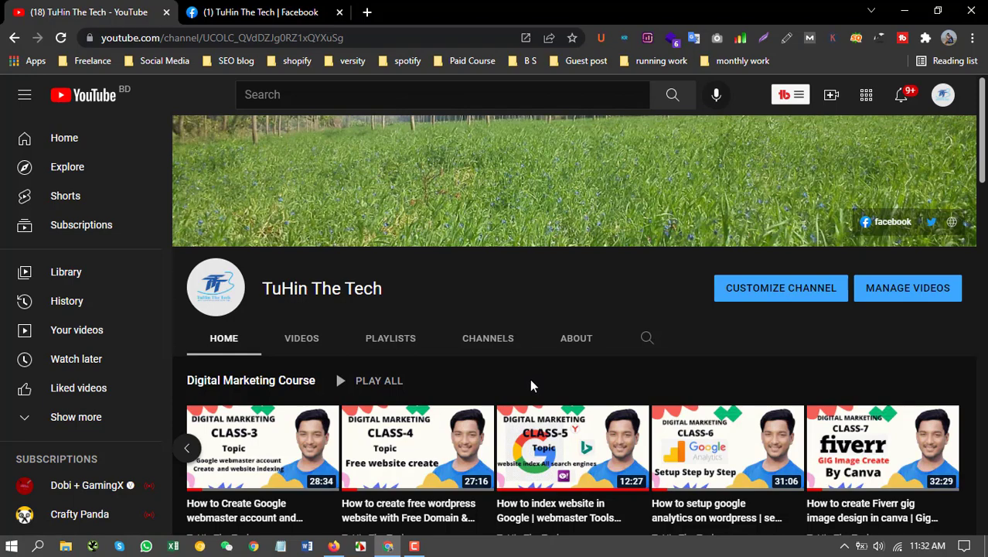
Step: Switch to the TuHin The Tech Facebook page and look over its header area
{"action": "left_click", "coordinate": [261, 12]}
{"action": "scroll", "coordinate": [503, 390], "scroll_direction": "down", "scroll_amount": 5}
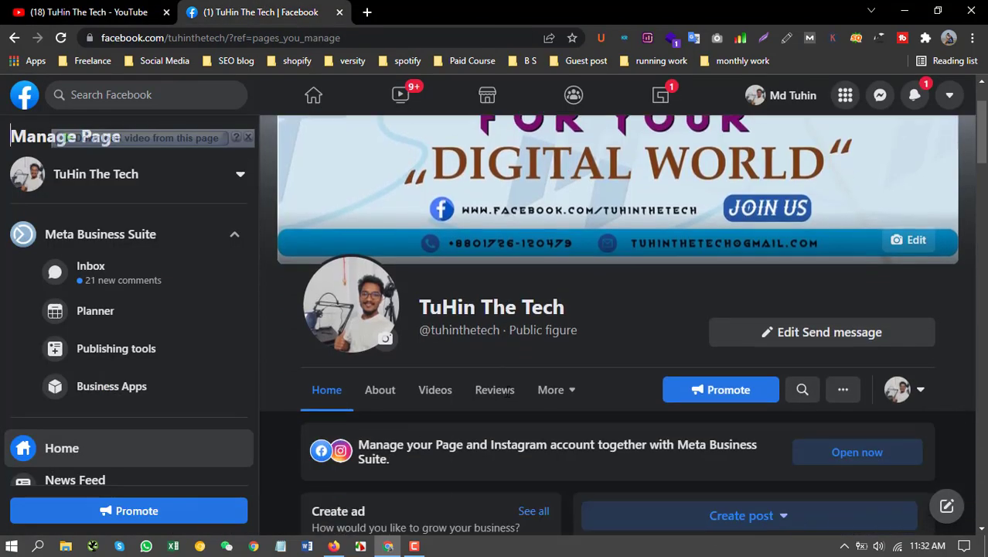
{"action": "scroll", "coordinate": [508, 389], "scroll_direction": "up", "scroll_amount": 3}
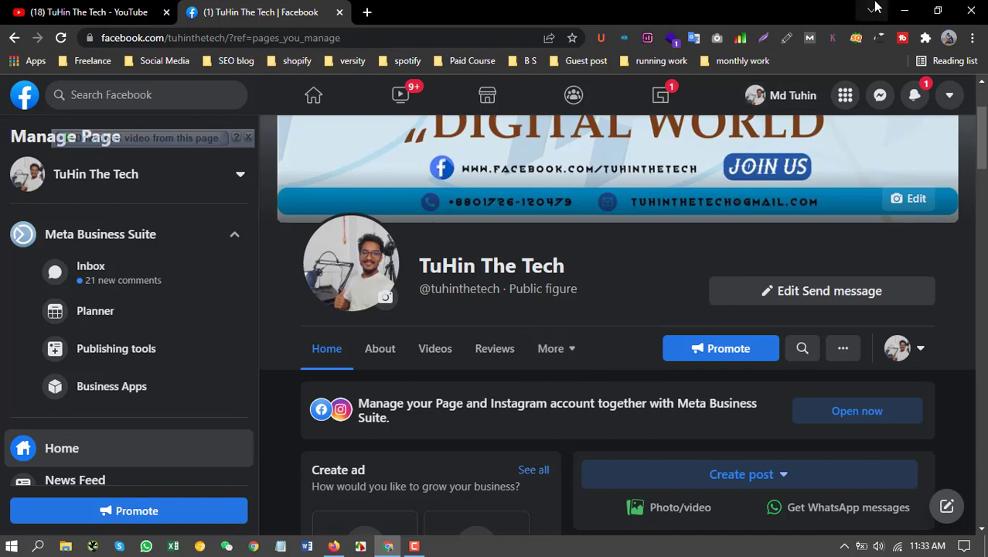
Step: Minimize the Chrome window, switch to Fiverr in Firefox and open the seller's order management page
{"action": "left_click", "coordinate": [903, 10]}
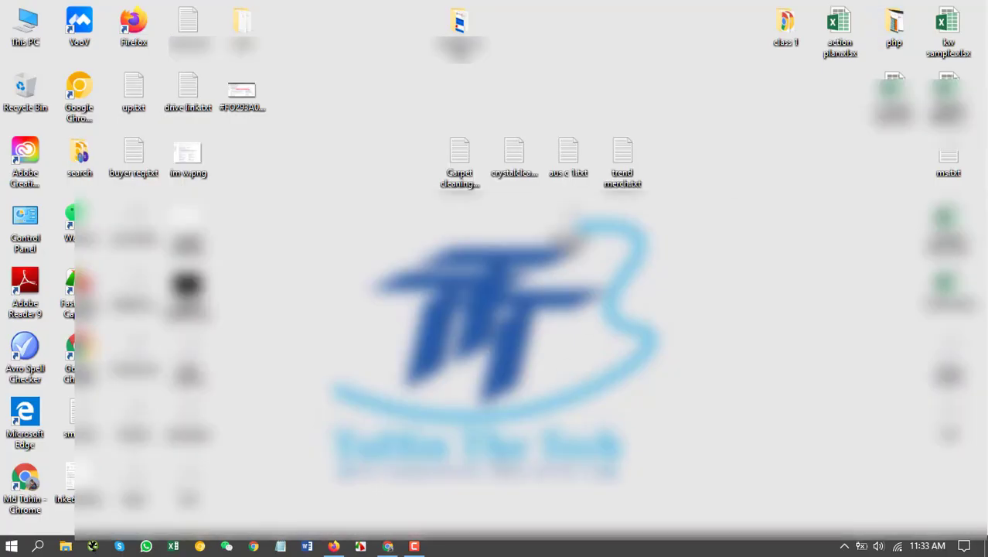
{"action": "left_click", "coordinate": [334, 547]}
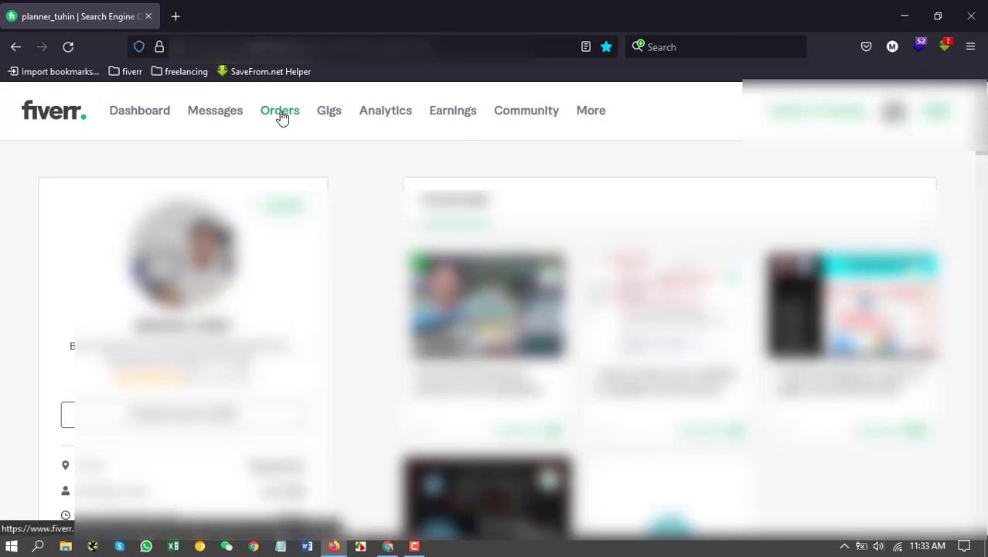
{"action": "left_click", "coordinate": [281, 117]}
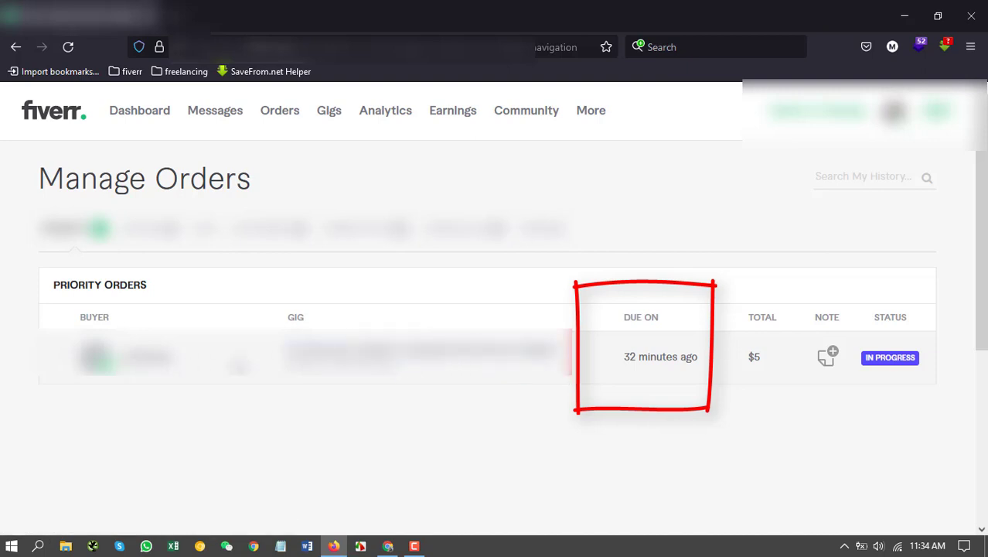
Step: Open the overdue in-progress $5 order and go to its Resolution Center
{"action": "left_click", "coordinate": [421, 352]}
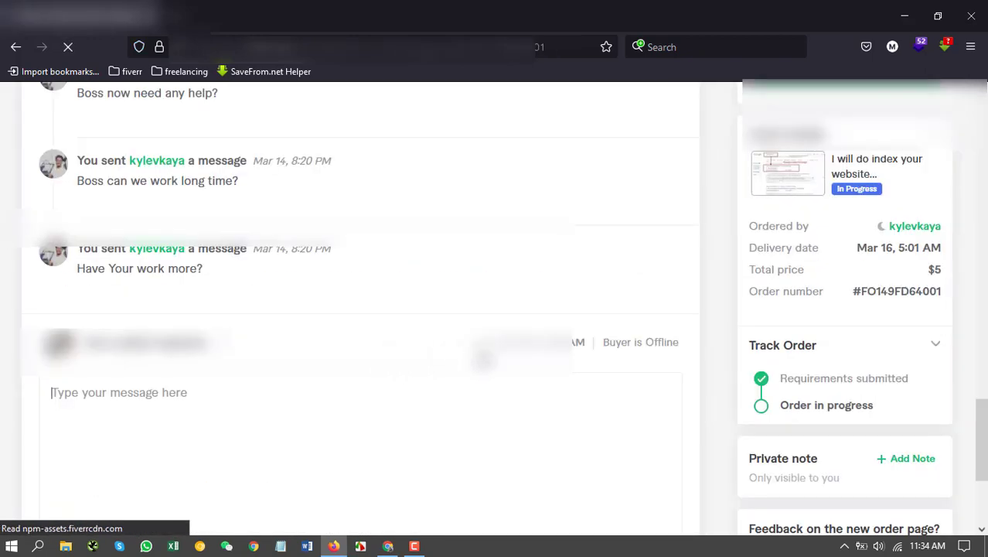
{"action": "scroll", "coordinate": [588, 270], "scroll_direction": "down", "scroll_amount": 3}
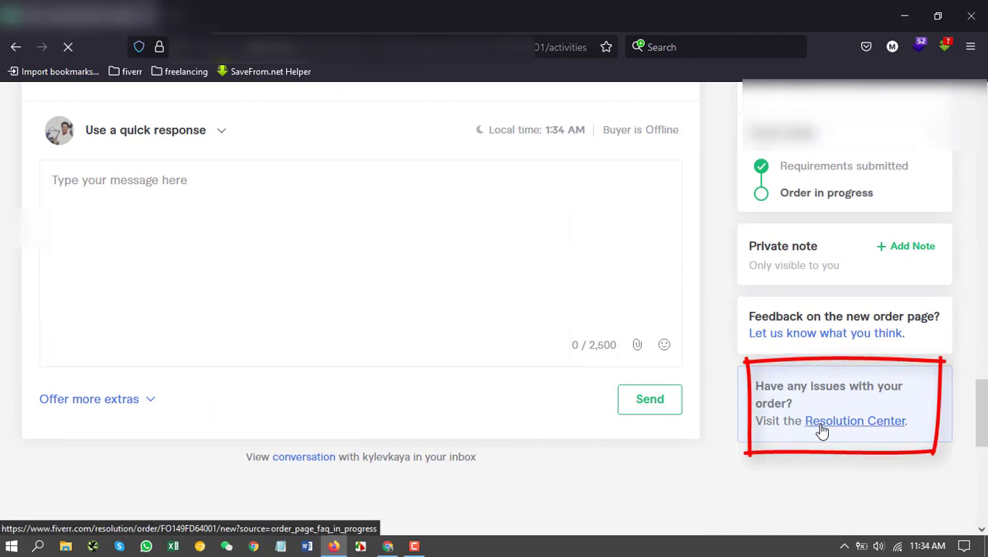
{"action": "left_click", "coordinate": [881, 430]}
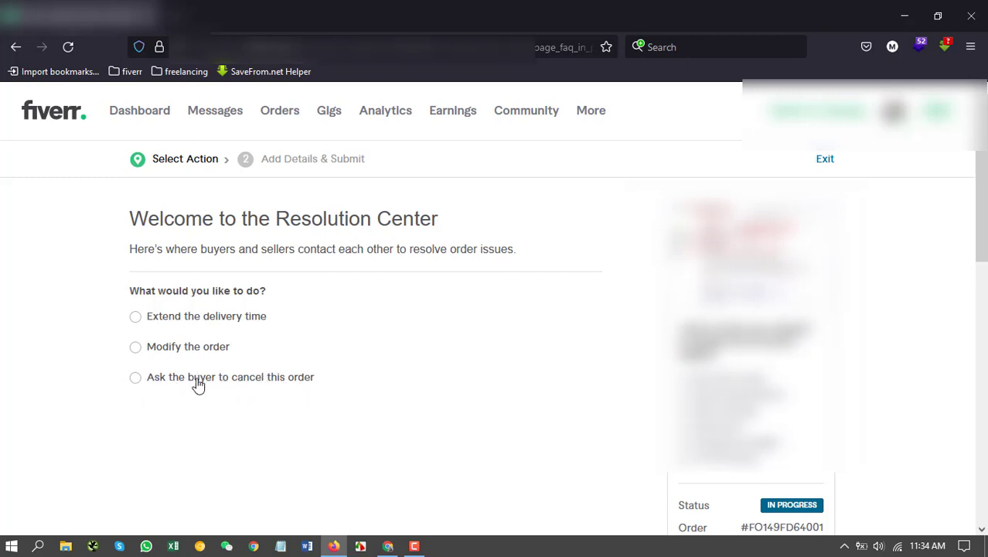
Step: Preview the feedback reasons offered for asking the buyer to cancel the order and for modifying it
{"action": "left_click", "coordinate": [140, 383]}
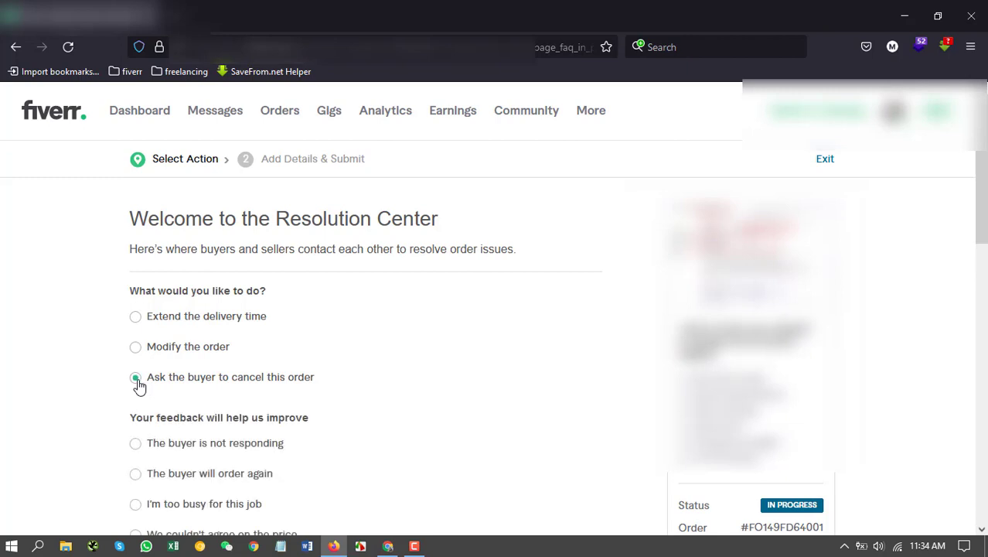
{"action": "scroll", "coordinate": [143, 391], "scroll_direction": "down", "scroll_amount": 3}
{"action": "scroll", "coordinate": [152, 399], "scroll_direction": "up", "scroll_amount": 2}
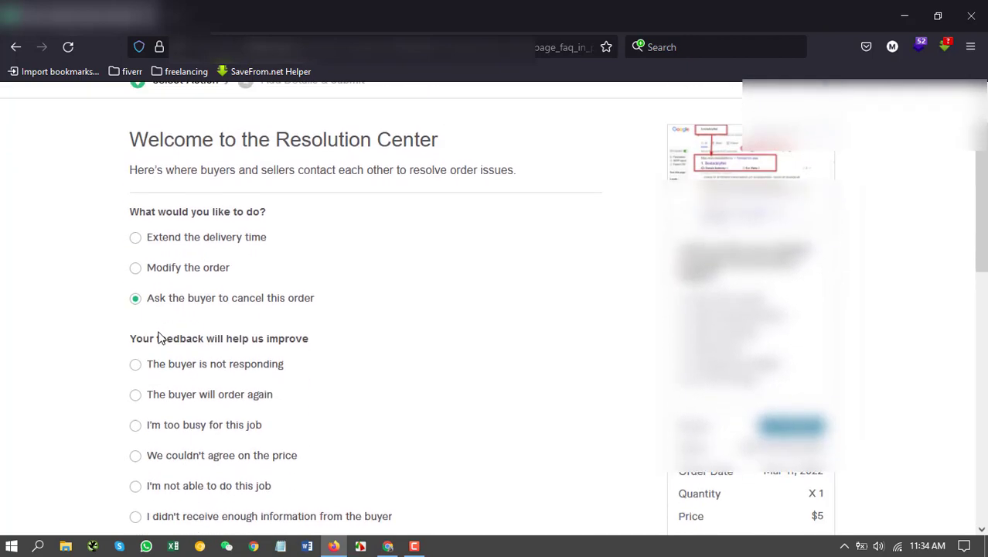
{"action": "left_click", "coordinate": [138, 276]}
{"action": "scroll", "coordinate": [158, 310], "scroll_direction": "down", "scroll_amount": 3}
{"action": "scroll", "coordinate": [162, 309], "scroll_direction": "up", "scroll_amount": 2}
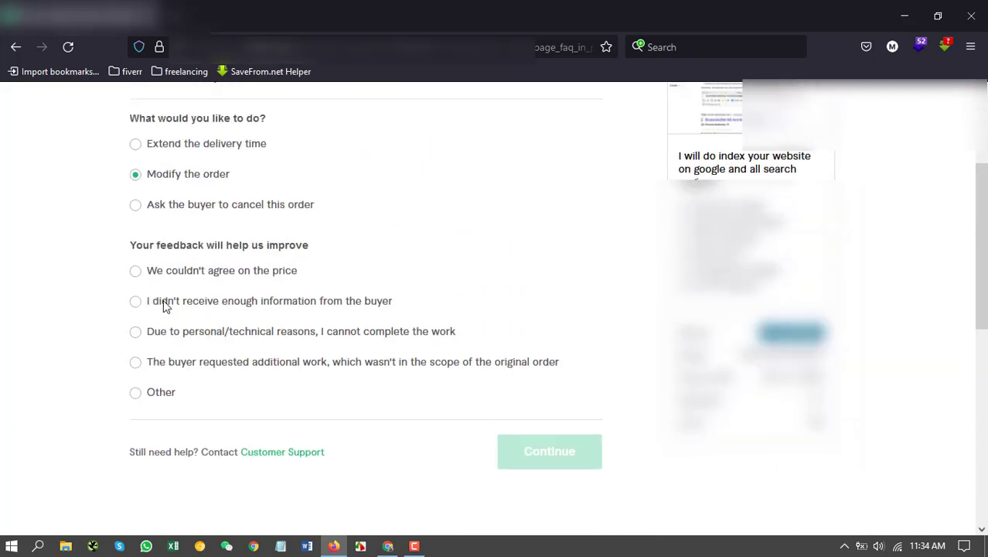
{"action": "scroll", "coordinate": [164, 306], "scroll_direction": "up", "scroll_amount": 3}
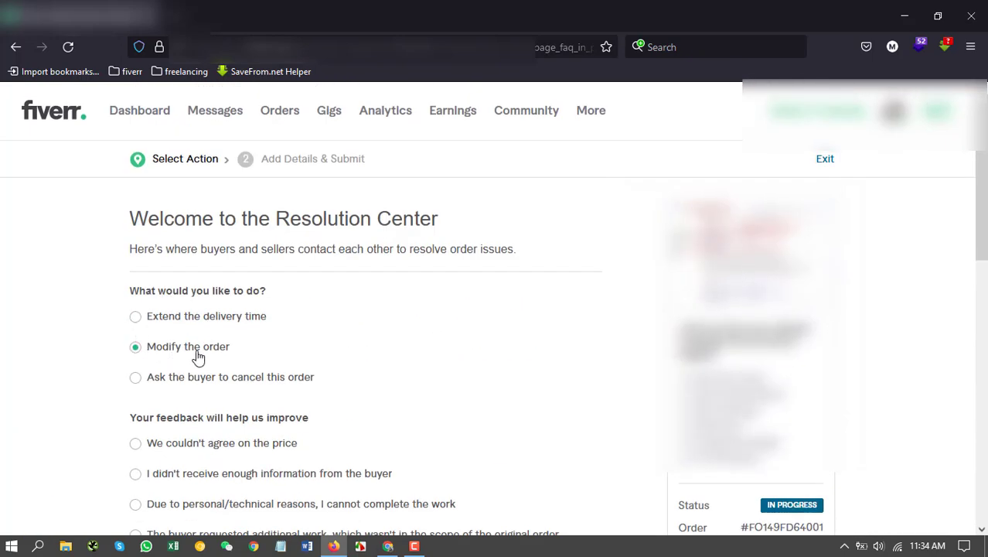
{"action": "scroll", "coordinate": [201, 360], "scroll_direction": "down", "scroll_amount": 2}
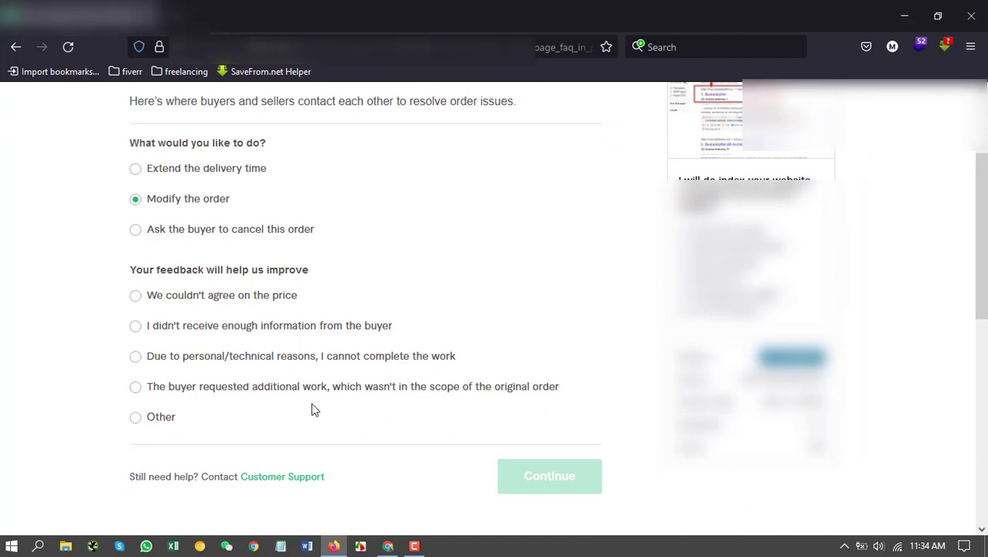
{"action": "scroll", "coordinate": [224, 294], "scroll_direction": "up", "scroll_amount": 2}
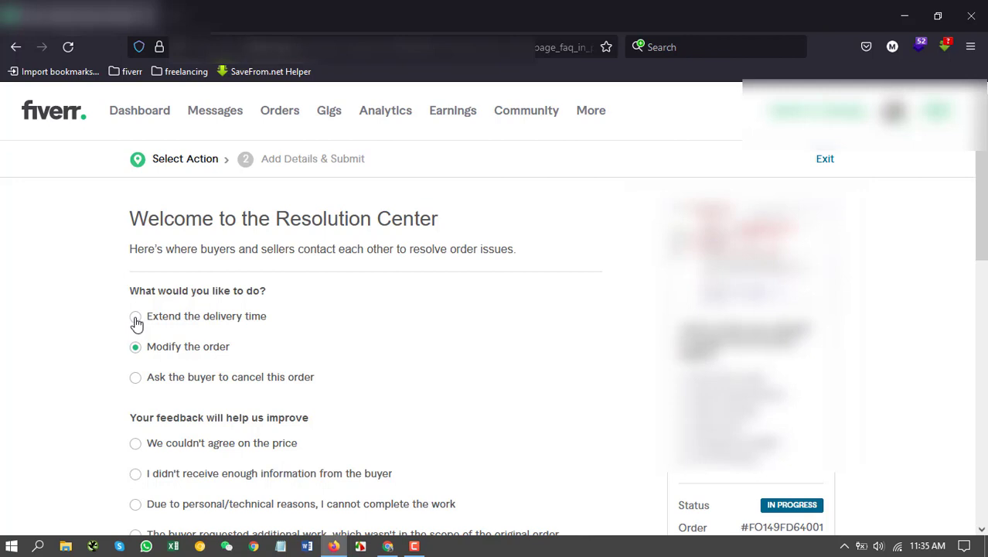
Step: Choose "Extend the delivery time" as the resolution action and "Other" as the feedback reason
{"action": "left_click", "coordinate": [137, 320]}
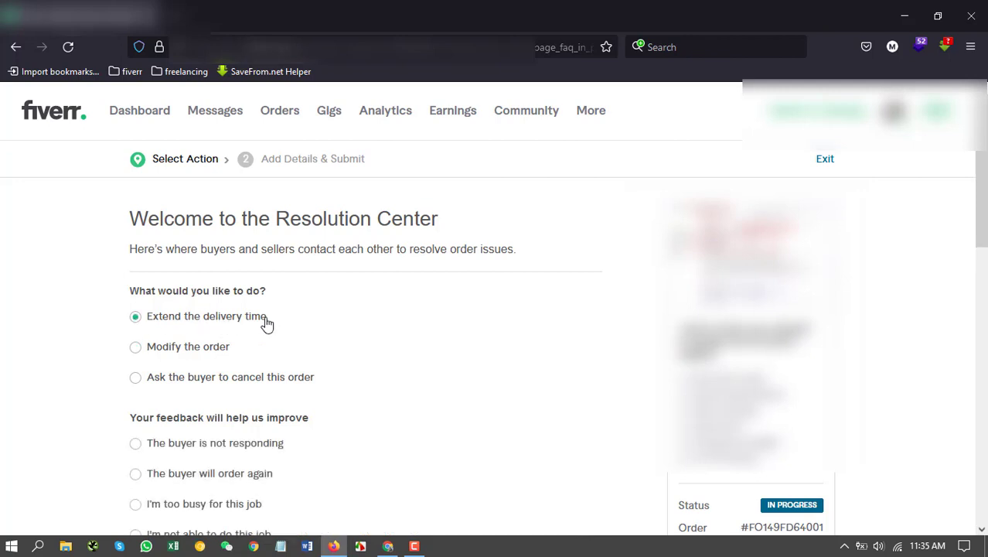
{"action": "scroll", "coordinate": [194, 286], "scroll_direction": "down", "scroll_amount": 2}
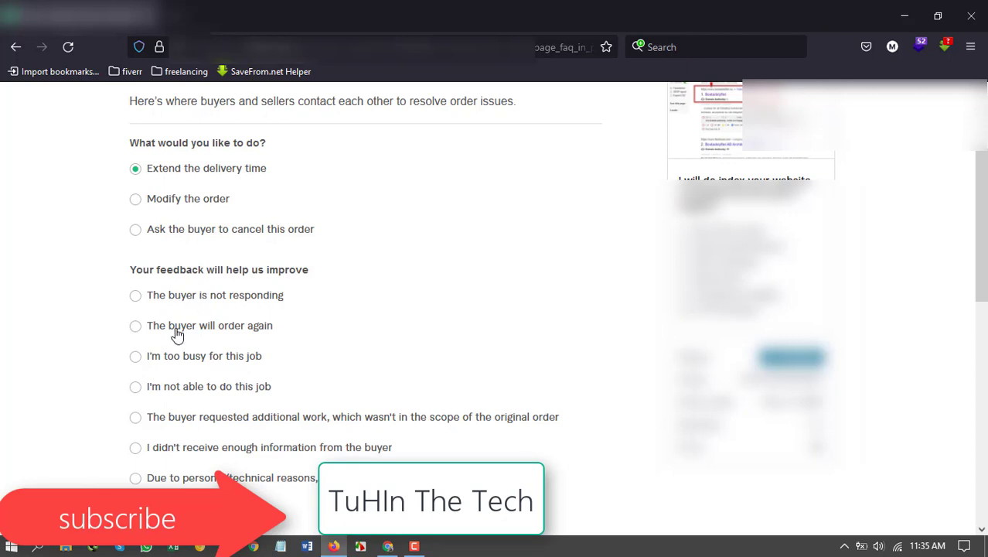
{"action": "scroll", "coordinate": [176, 334], "scroll_direction": "down", "scroll_amount": 2}
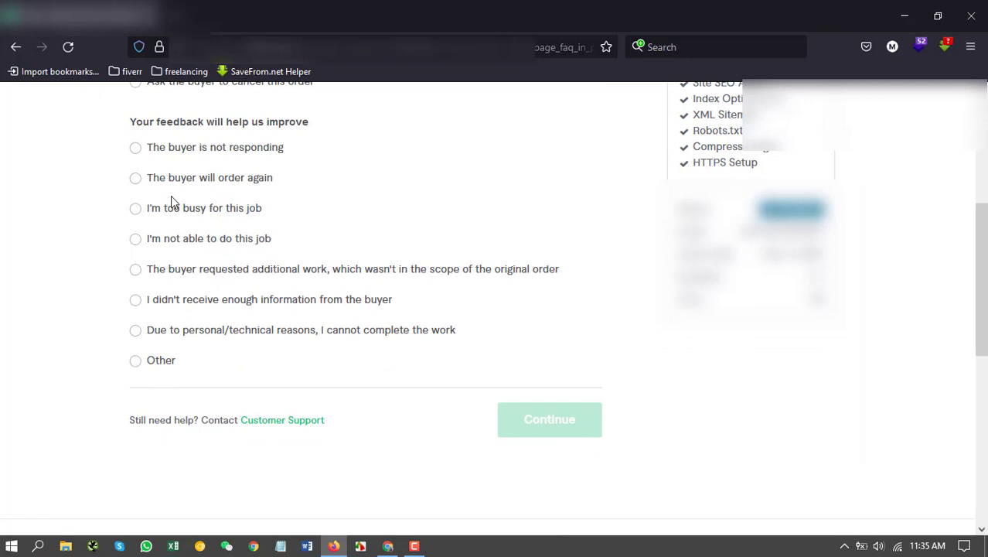
{"action": "left_click", "coordinate": [136, 365]}
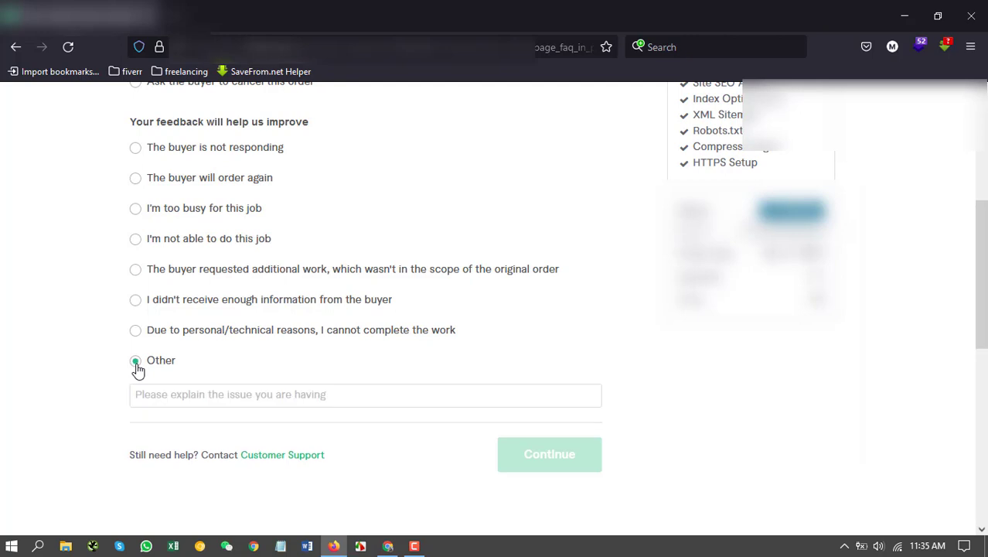
Step: Explain the issue as "need work improve for best result" and continue to the delivery extension details
{"action": "left_click", "coordinate": [218, 398]}
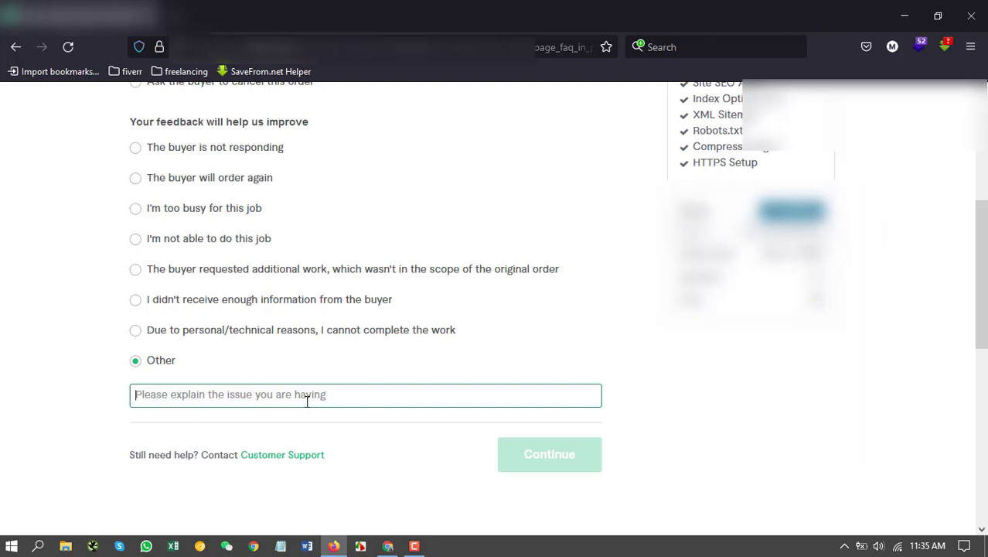
{"action": "type", "text": "need work improve f"}
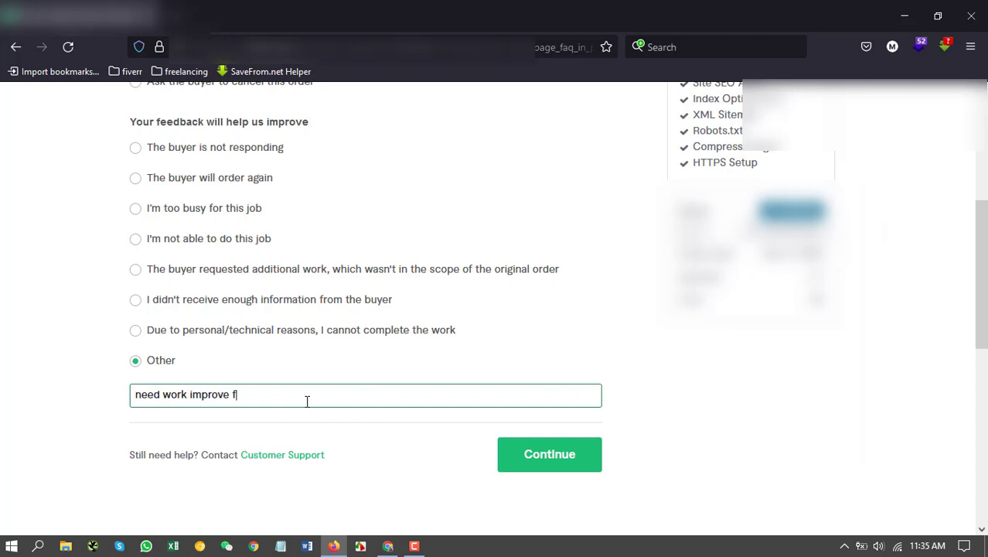
{"action": "type", "text": "or best result"}
{"action": "left_click_drag", "start_coordinate": [322, 397], "coordinate": [137, 400]}
{"action": "left_click", "coordinate": [335, 406]}
{"action": "left_click", "coordinate": [536, 467]}
Step: Set the number of days added to the delivery time to 3 days
{"action": "scroll", "coordinate": [448, 364], "scroll_direction": "up", "scroll_amount": 2}
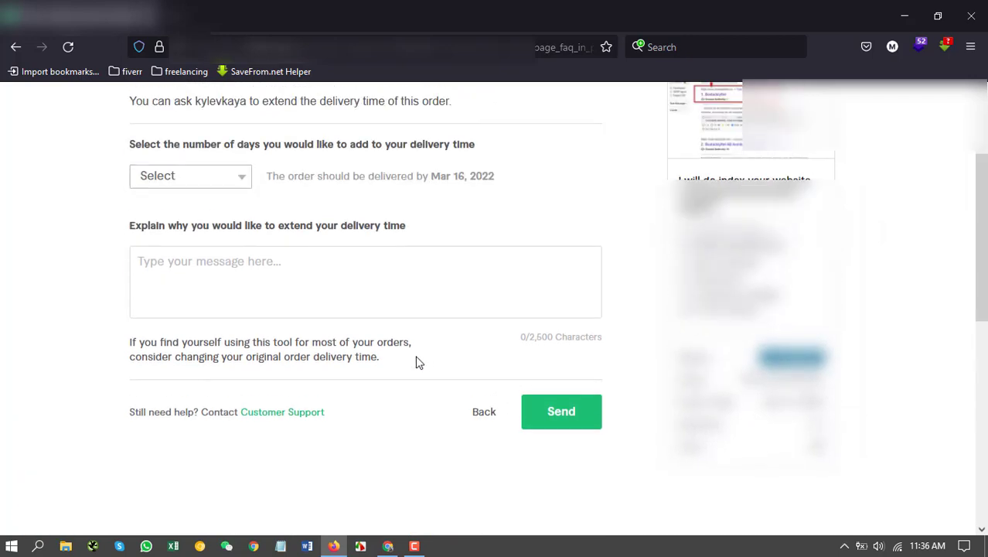
{"action": "scroll", "coordinate": [193, 248], "scroll_direction": "up", "scroll_amount": 2}
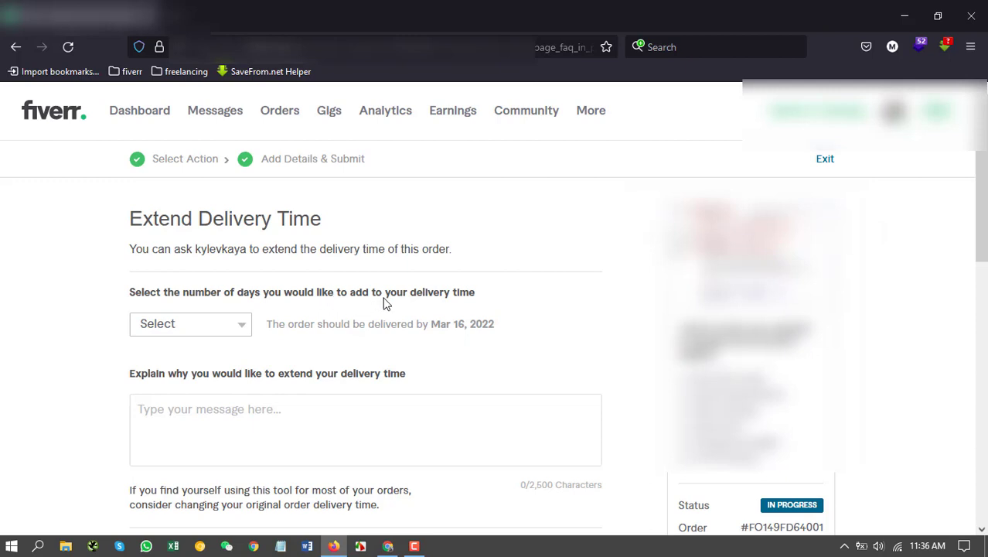
{"action": "left_click", "coordinate": [247, 325]}
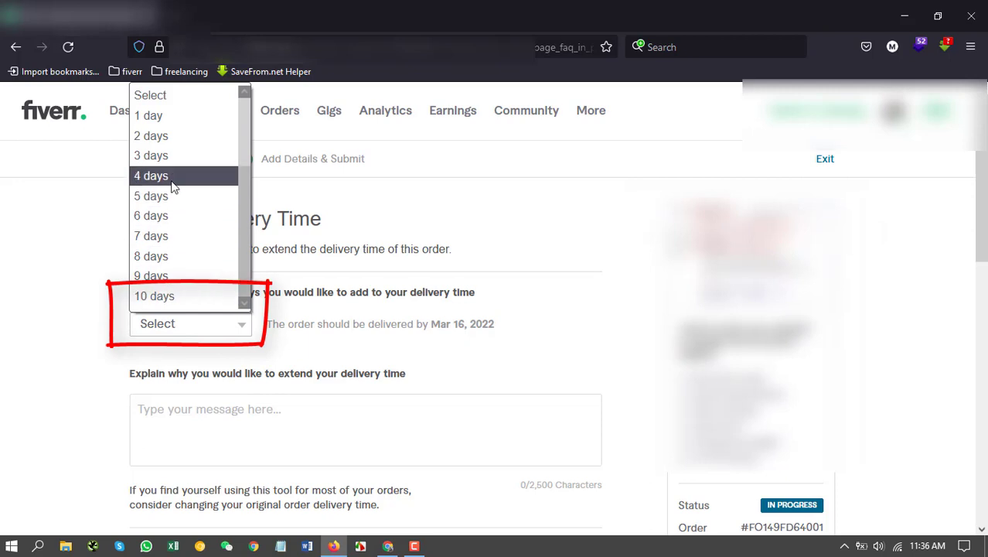
{"action": "left_click", "coordinate": [164, 155]}
{"action": "left_click", "coordinate": [229, 333]}
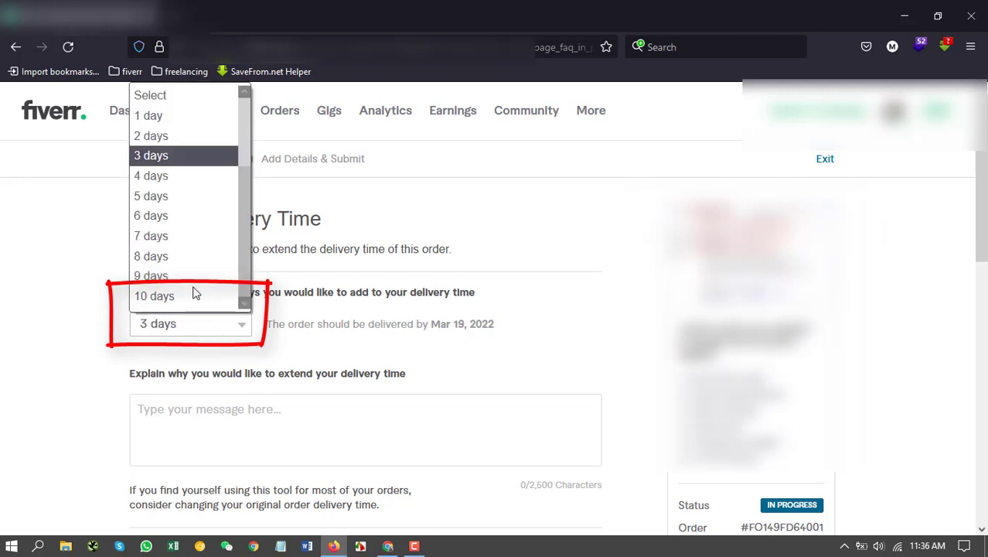
{"action": "left_click", "coordinate": [178, 164]}
Step: Explain the delivery extension as "need improve for best result." and send the request to the buyer
{"action": "scroll", "coordinate": [236, 332], "scroll_direction": "down", "scroll_amount": 1}
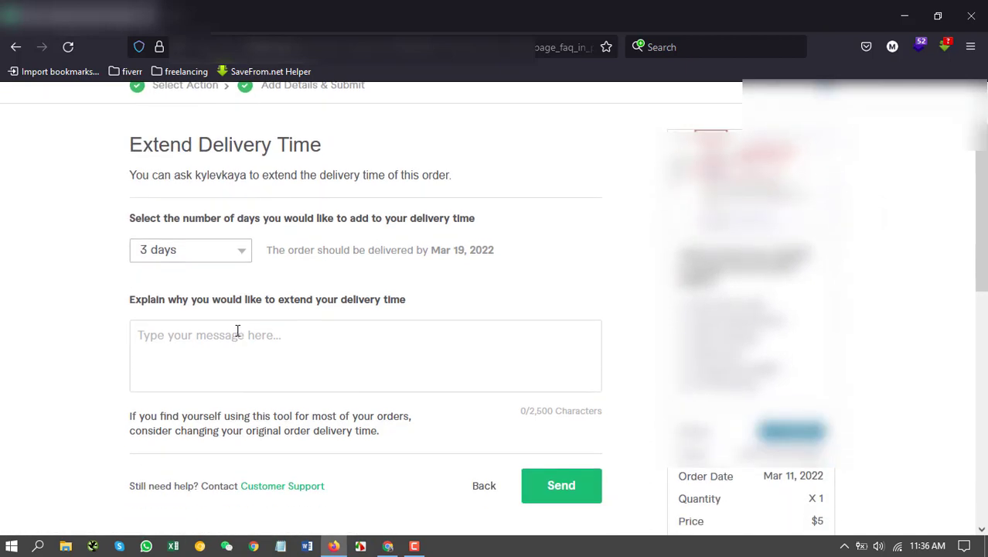
{"action": "left_click", "coordinate": [223, 334]}
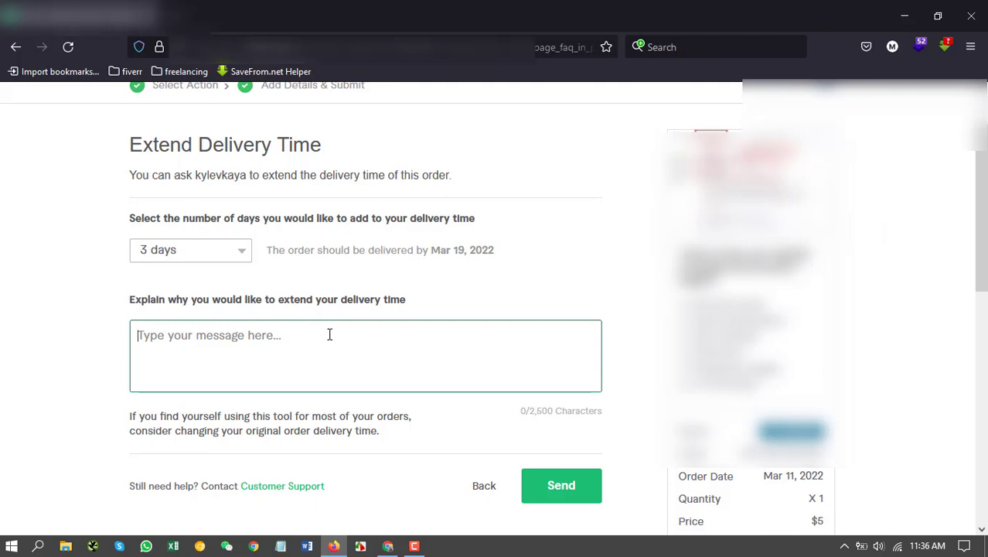
{"action": "type", "text": "nee"}
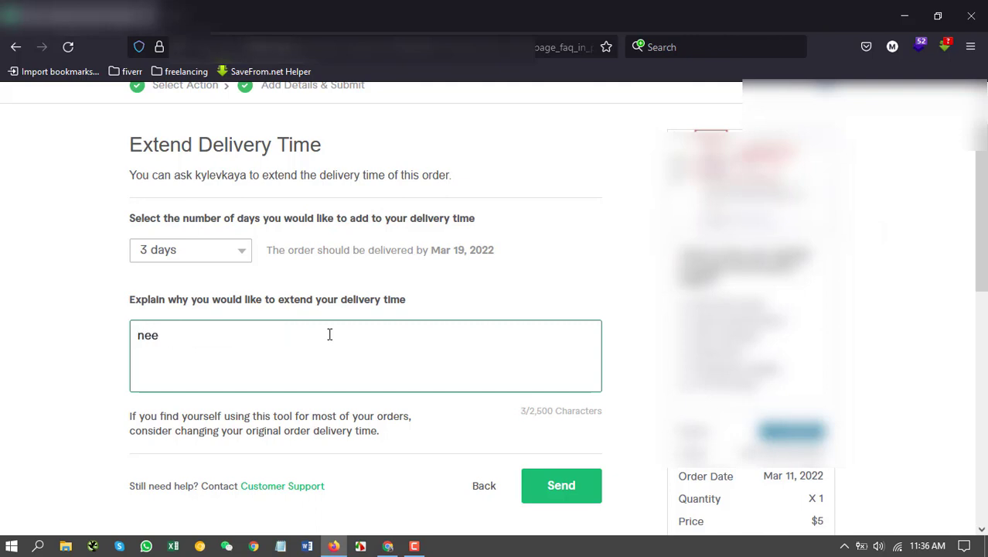
{"action": "type", "text": "d improve for "}
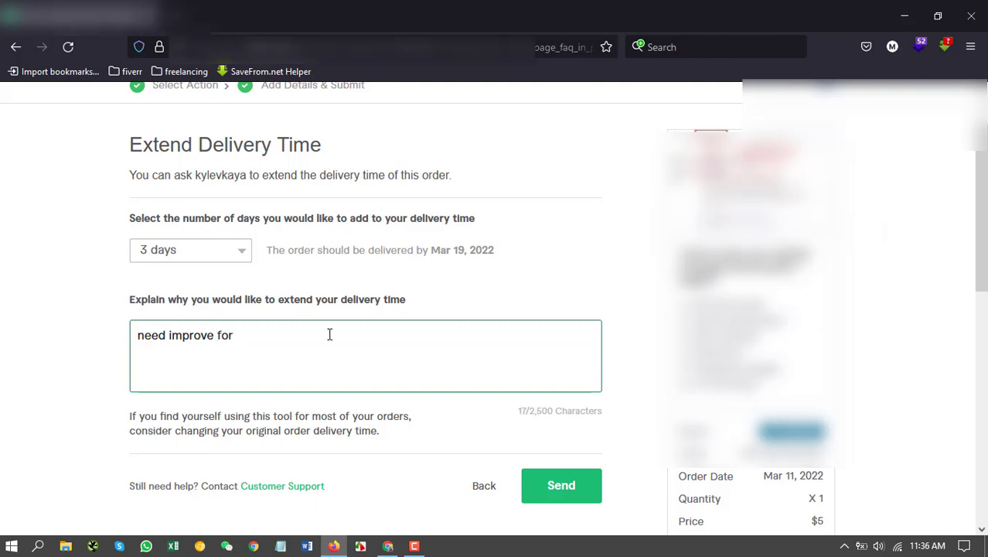
{"action": "type", "text": "best result"}
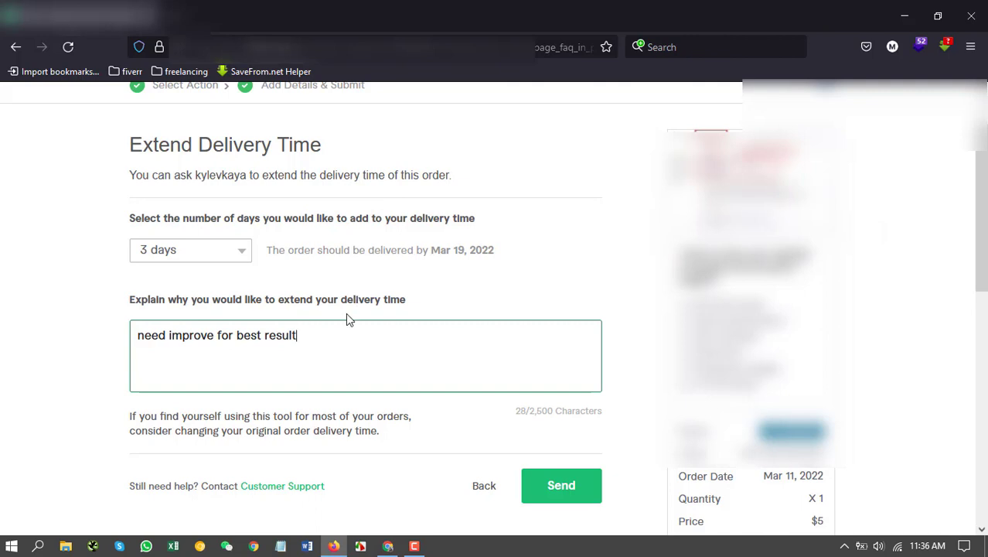
{"action": "type", "text": "."}
{"action": "scroll", "coordinate": [511, 363], "scroll_direction": "down", "scroll_amount": 2}
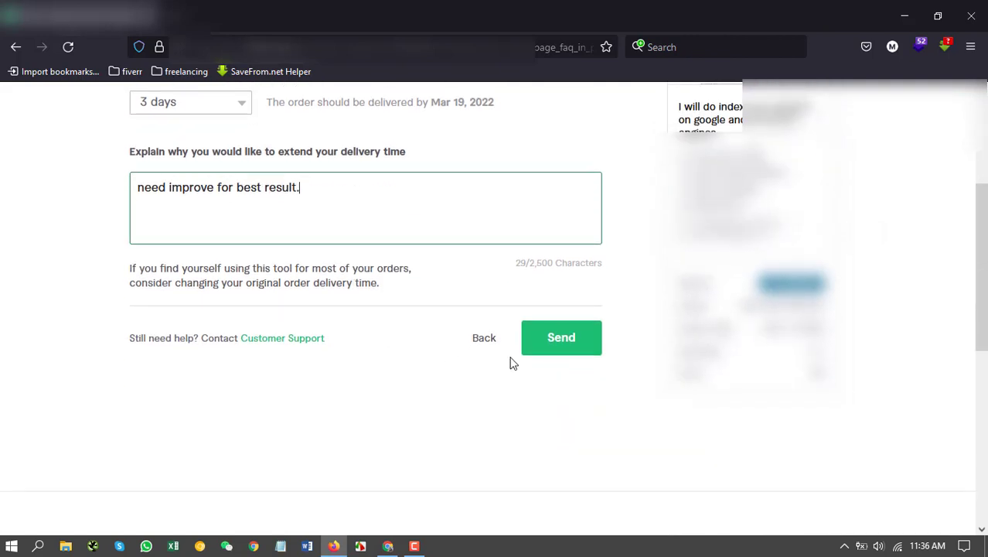
{"action": "left_click", "coordinate": [551, 348]}
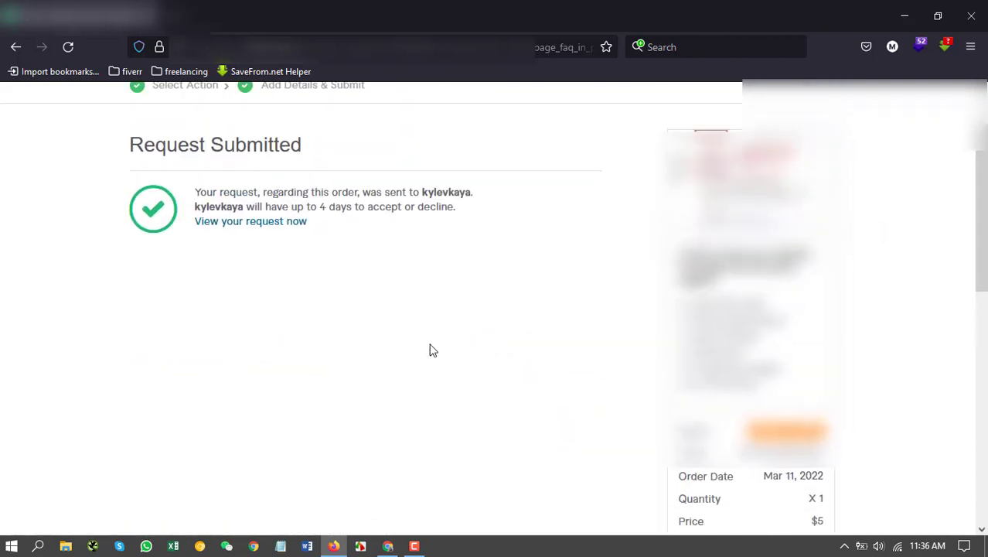
Step: Review the submitted request's confirmation for its recipient and the time allowed to accept or decline
{"action": "scroll", "coordinate": [247, 313], "scroll_direction": "up", "scroll_amount": 2}
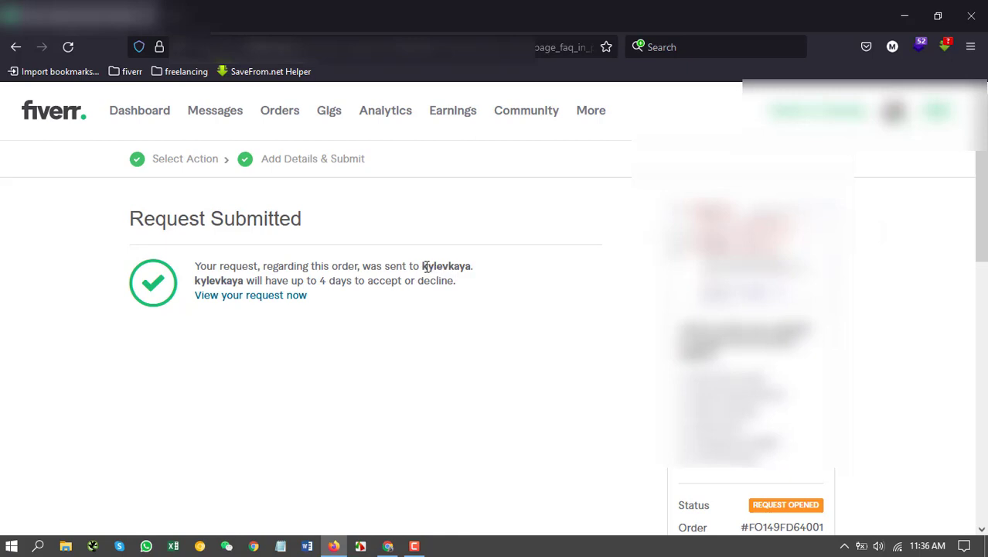
{"action": "left_click_drag", "start_coordinate": [424, 266], "coordinate": [444, 266]}
{"action": "scroll", "coordinate": [403, 274], "scroll_direction": "down", "scroll_amount": 2}
{"action": "scroll", "coordinate": [197, 235], "scroll_direction": "up", "scroll_amount": 2}
{"action": "scroll", "coordinate": [379, 303], "scroll_direction": "down", "scroll_amount": 3}
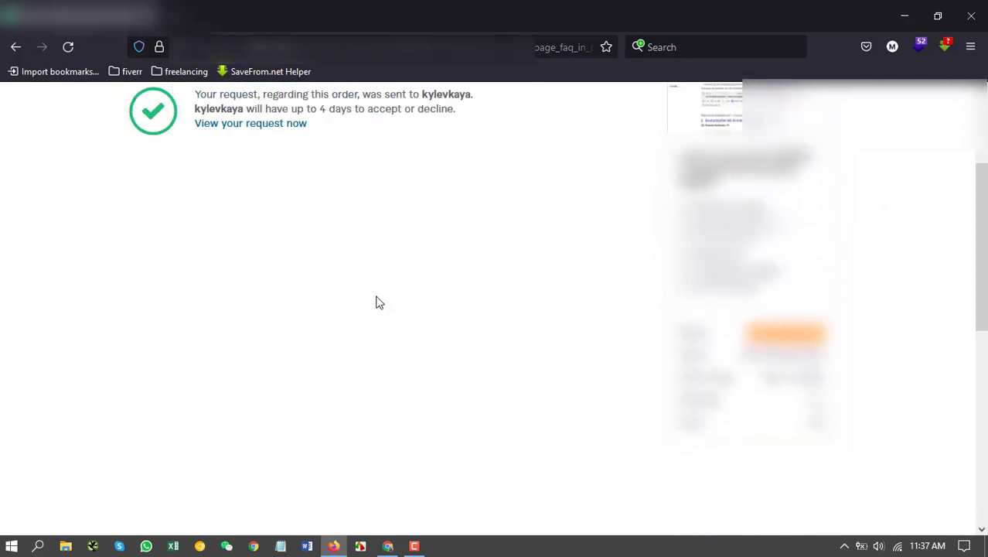
{"action": "scroll", "coordinate": [367, 284], "scroll_direction": "up", "scroll_amount": 3}
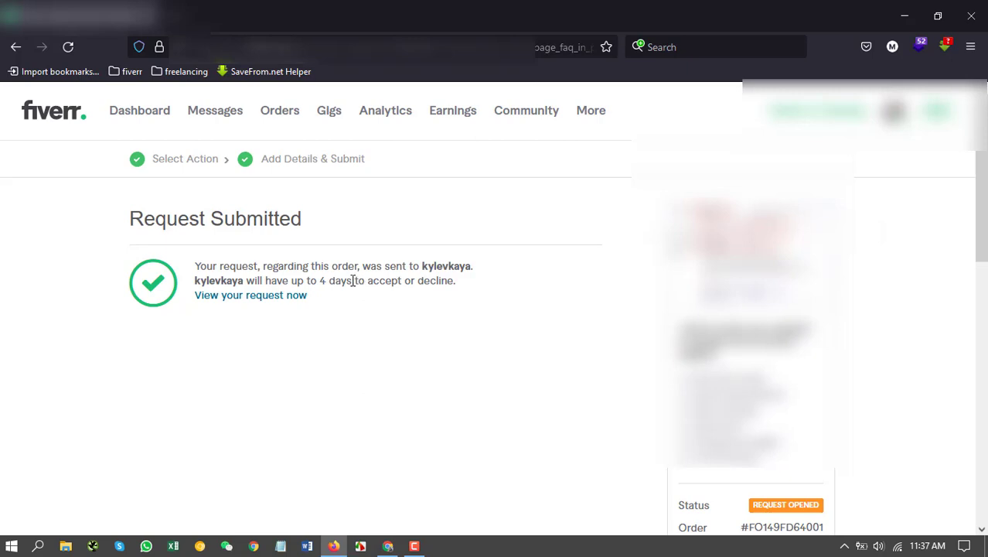
Step: Switch to the YouTube channel page in Chrome and look through its course, Fiverr and uploaded video sections
{"action": "left_click", "coordinate": [388, 546]}
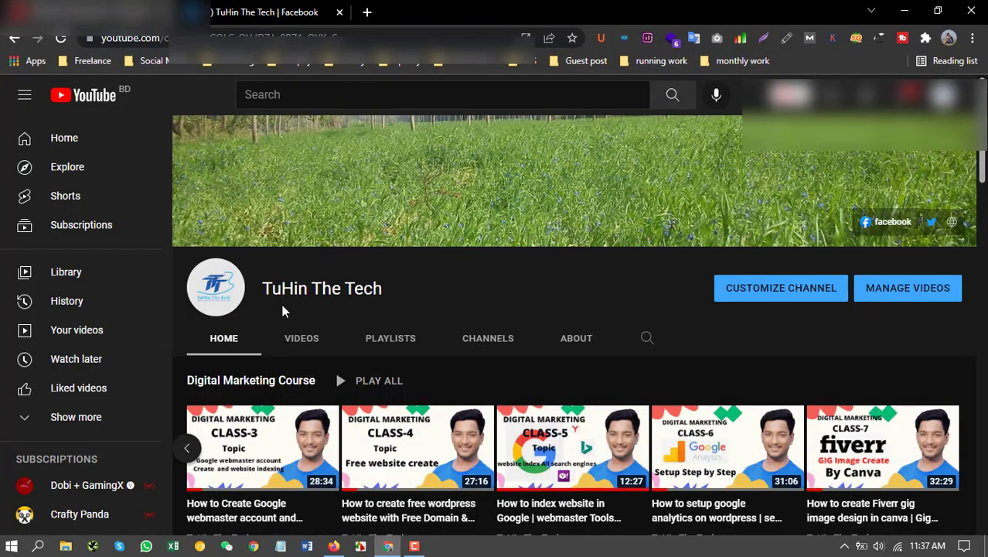
{"action": "scroll", "coordinate": [284, 310], "scroll_direction": "down", "scroll_amount": 2}
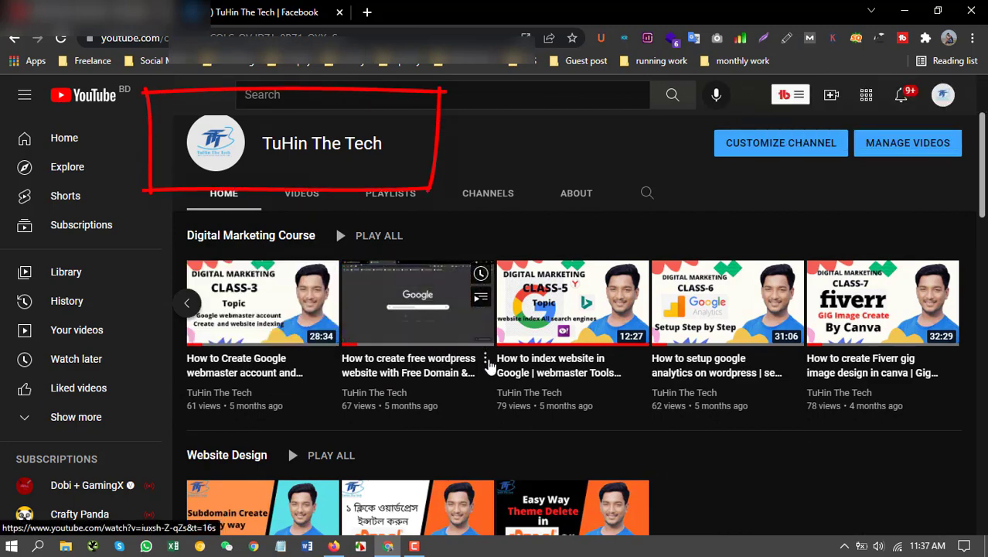
{"action": "scroll", "coordinate": [454, 363], "scroll_direction": "down", "scroll_amount": 3}
{"action": "scroll", "coordinate": [451, 381], "scroll_direction": "down", "scroll_amount": 2}
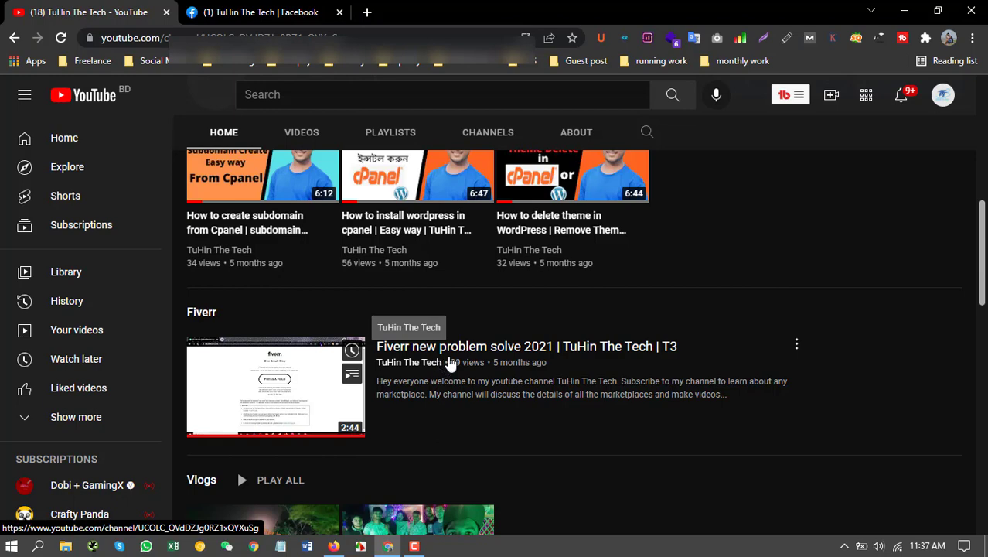
{"action": "scroll", "coordinate": [492, 403], "scroll_direction": "down", "scroll_amount": 5}
{"action": "scroll", "coordinate": [495, 403], "scroll_direction": "down", "scroll_amount": 6}
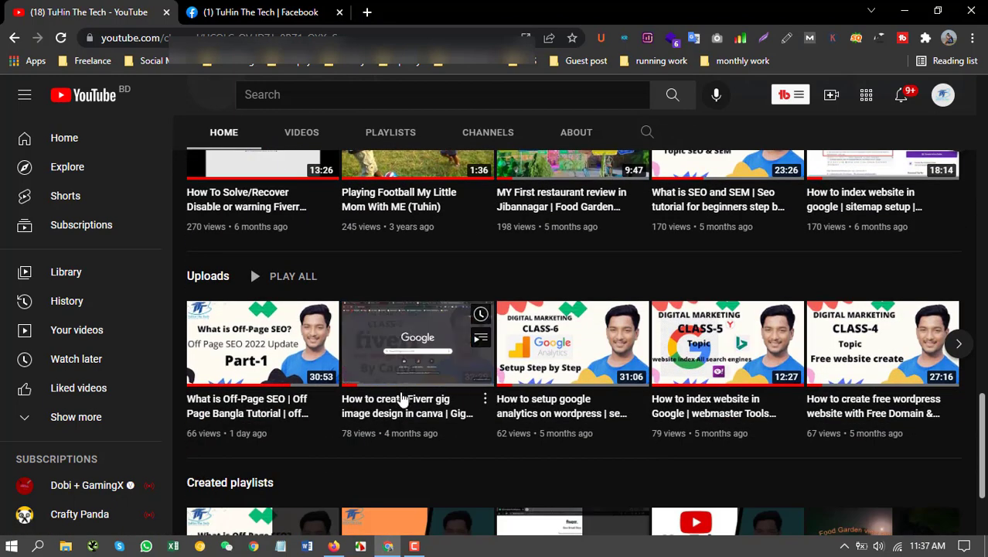
{"action": "scroll", "coordinate": [402, 398], "scroll_direction": "up", "scroll_amount": 2}
{"action": "mouse_move", "coordinate": [458, 468]}
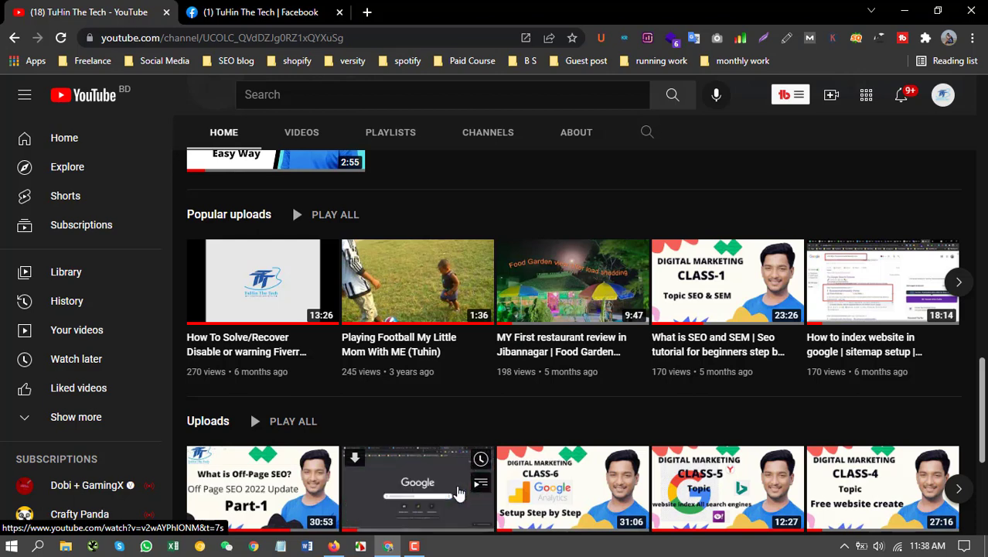
{"action": "left_click", "coordinate": [416, 547]}
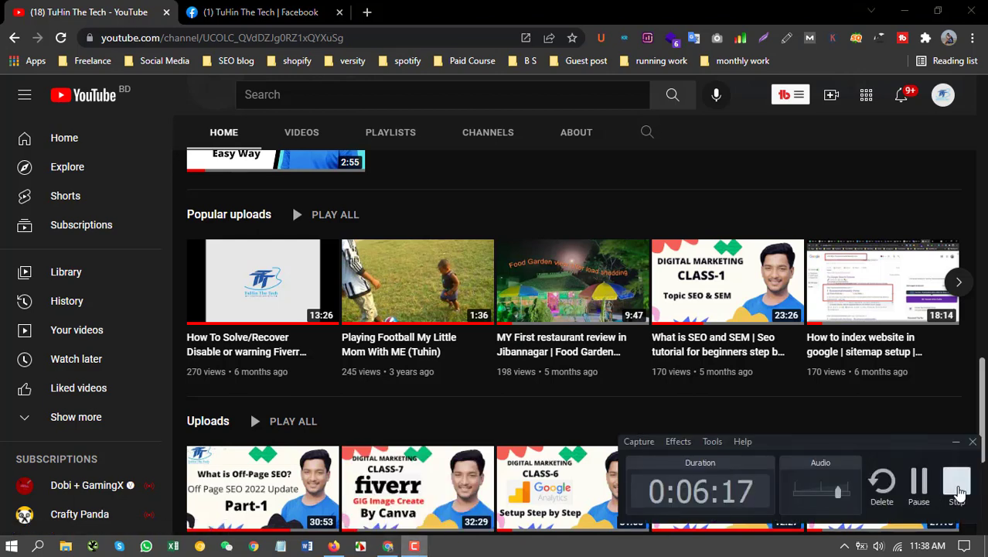
{"action": "left_click", "coordinate": [956, 482]}
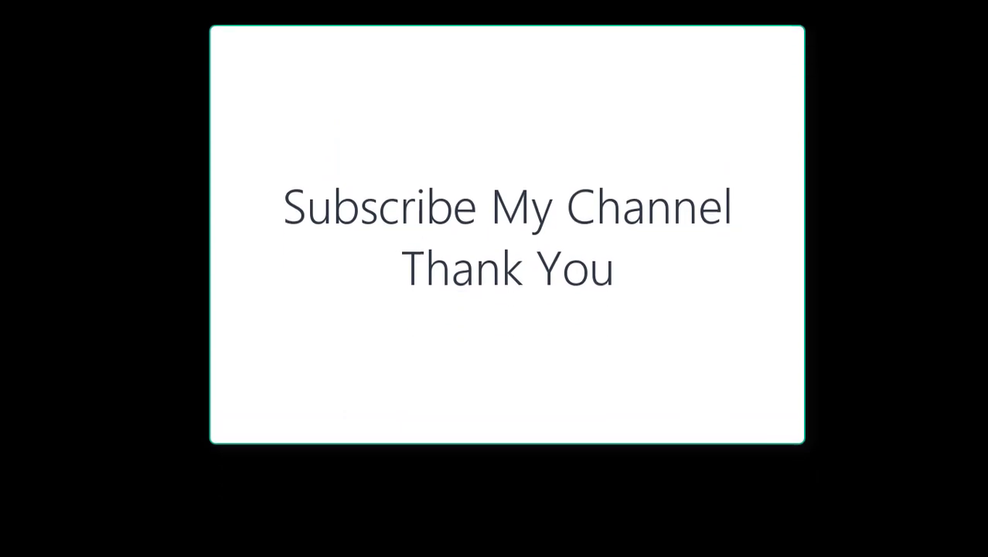